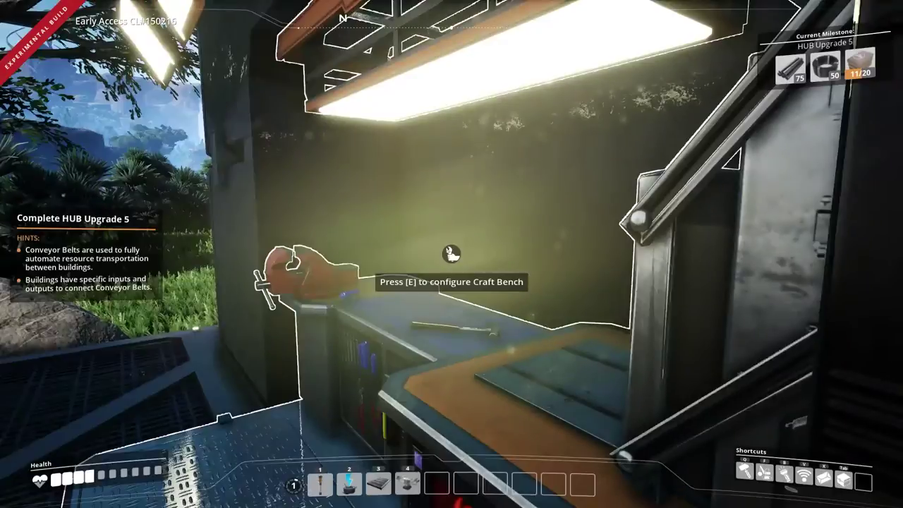
Leave the game footage for the Unity editor showing SampleScene with 'This is Gaem'.
key(w)
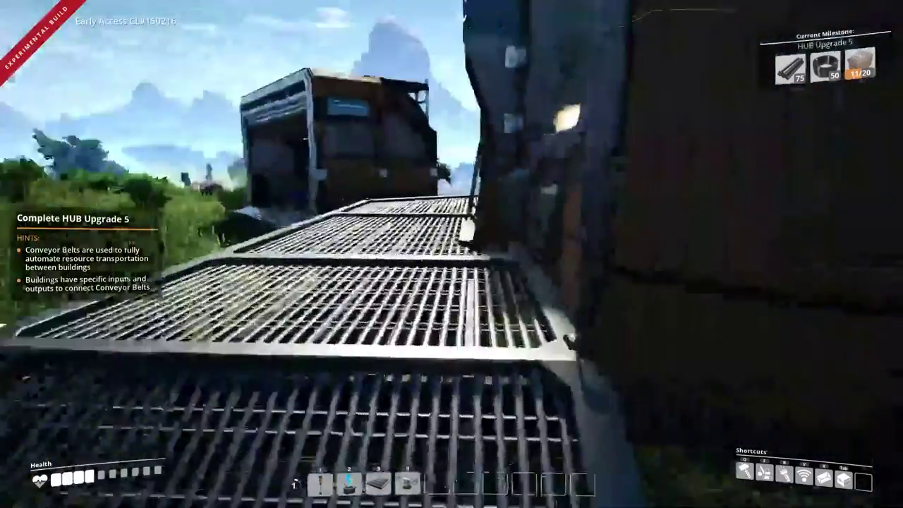
key(e)
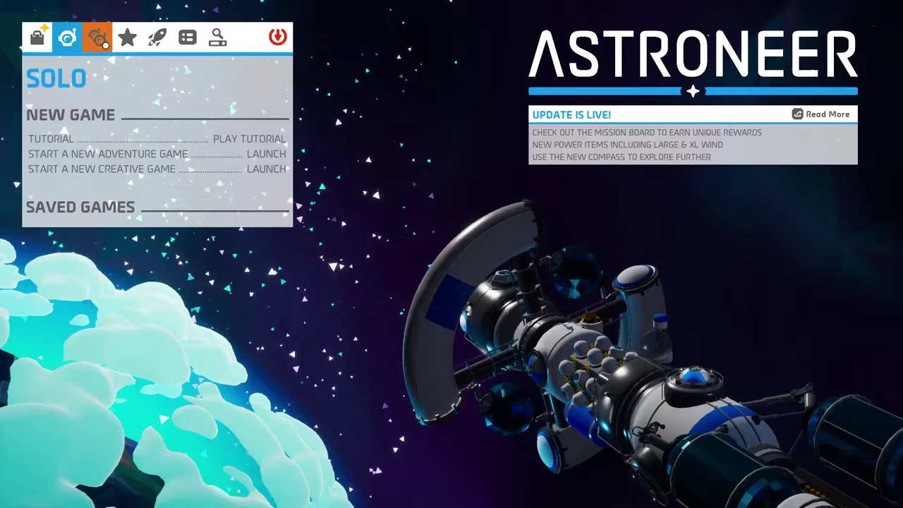
click(102, 43)
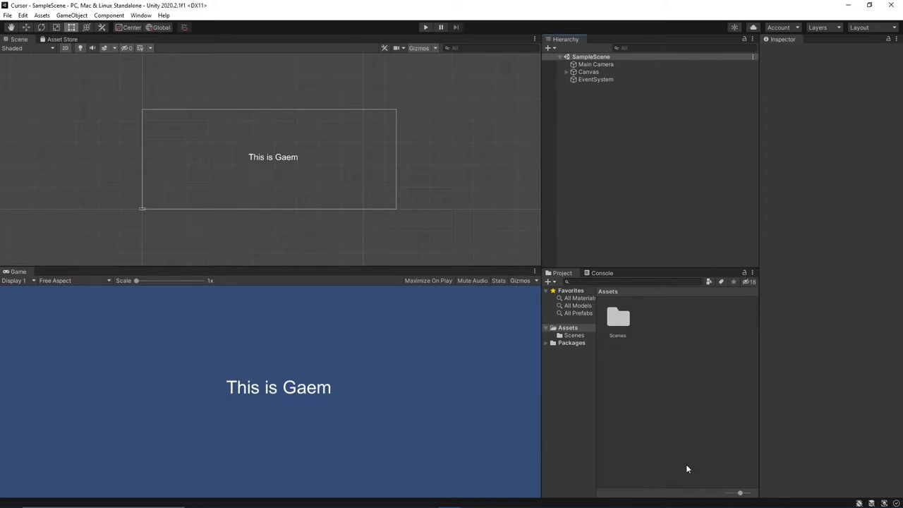
Draw the milk carton outline with the Pencil, redrawing strokes and nudging the right side left.
mouse_move(322, 121)
mouse_down()
mouse_move(287, 155)
mouse_move(221, 302)
mouse_move(221, 440)
mouse_move(473, 431)
mouse_up()
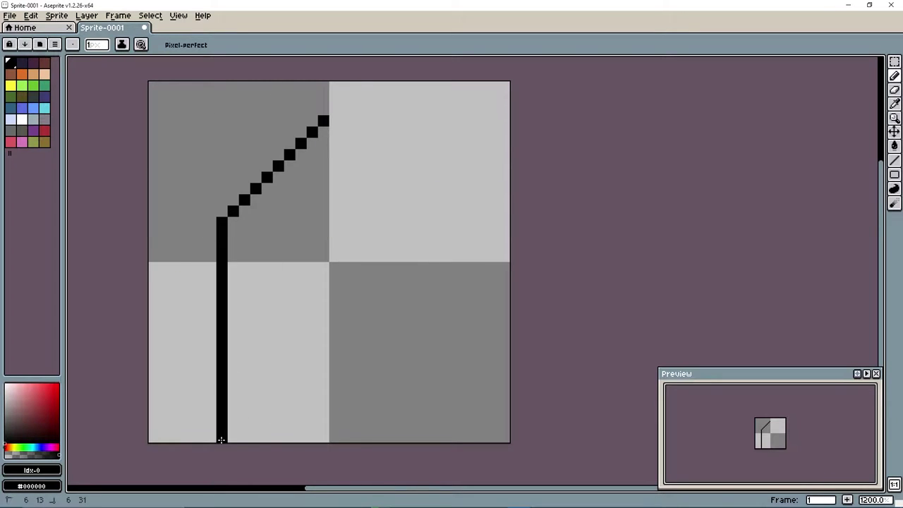
key(ctrl+z)
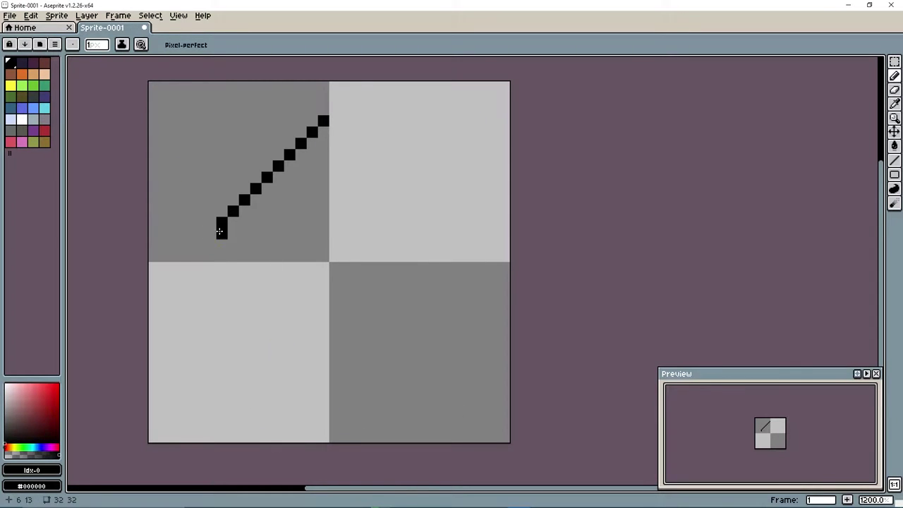
mouse_move(222, 239)
mouse_down()
mouse_move(300, 426)
mouse_move(262, 417)
mouse_move(445, 434)
mouse_move(447, 219)
mouse_up()
key(ctrl+z)
mouse_move(448, 298)
mouse_down()
mouse_move(359, 437)
mouse_move(227, 438)
mouse_up()
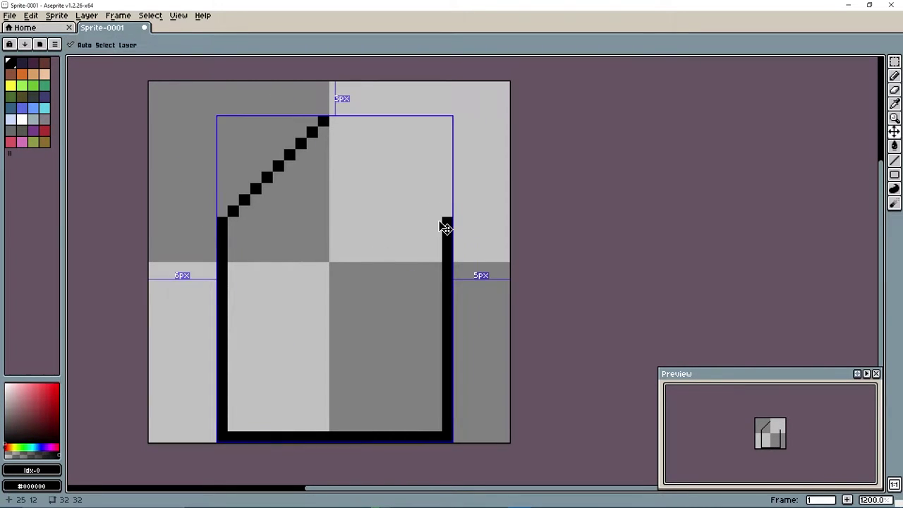
mouse_move(434, 208)
mouse_down()
mouse_move(334, 121)
mouse_move(458, 417)
mouse_up()
key(m)
key(Left)
key(ctrl+d)
key(b)
Fill the carton with blue and draw a white stripe across it.
key(g)
click(33, 107)
click(395, 282)
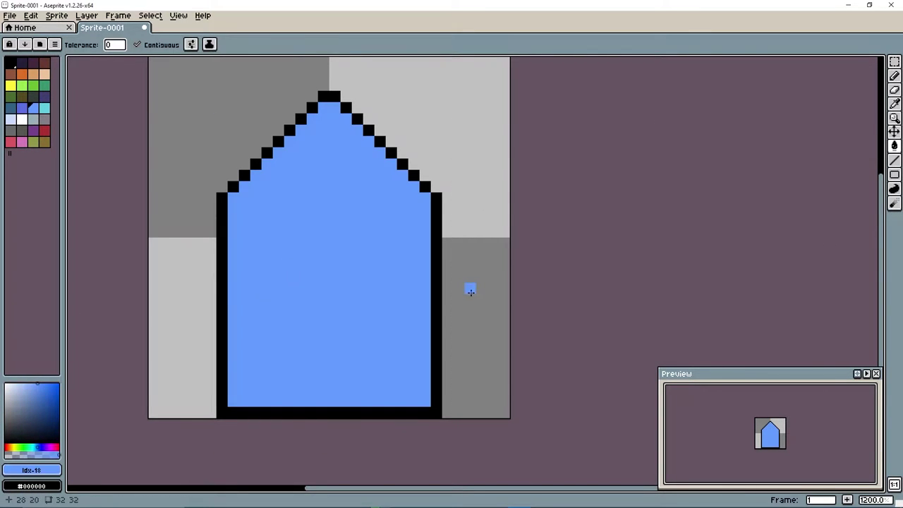
key(b)
click(22, 118)
drag(232, 264, 428, 265)
Letter MILK in white on the stripe, then undo the misplaced letters.
mouse_move(278, 247)
mouse_down()
mouse_move(304, 213)
mouse_move(323, 247)
mouse_up()
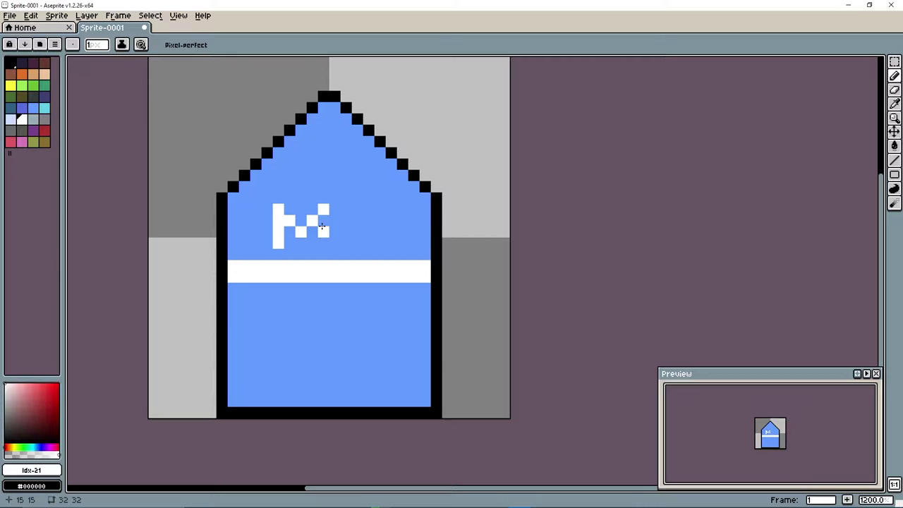
drag(340, 208, 346, 247)
drag(369, 209, 385, 244)
drag(402, 209, 416, 247)
key(ctrl+z)
key(v)
key(ctrl+z)
key(ctrl+z)
key(ctrl+z)
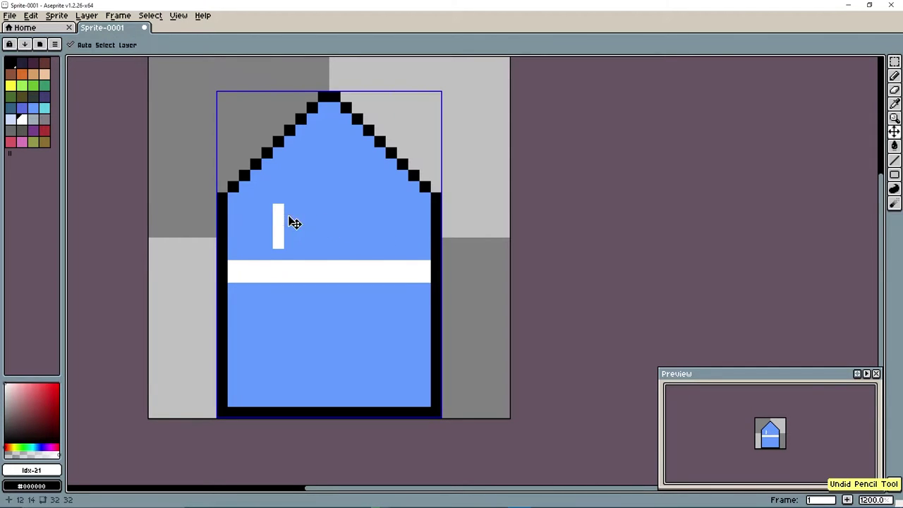
Redraw the white MILK letters further left to complete the label.
key(b)
mouse_move(256, 247)
mouse_down()
mouse_move(276, 218)
mouse_move(314, 209)
mouse_move(324, 247)
mouse_up()
drag(346, 249, 346, 214)
drag(368, 209, 387, 245)
mouse_move(402, 209)
mouse_down()
mouse_move(402, 247)
mouse_move(416, 206)
mouse_up()
drag(405, 237, 408, 247)
Paint a white mound below the carton's peak and outline it in black.
click(323, 139)
mouse_move(324, 140)
mouse_down()
mouse_move(348, 157)
mouse_move(290, 176)
mouse_move(374, 177)
mouse_up()
key(x)
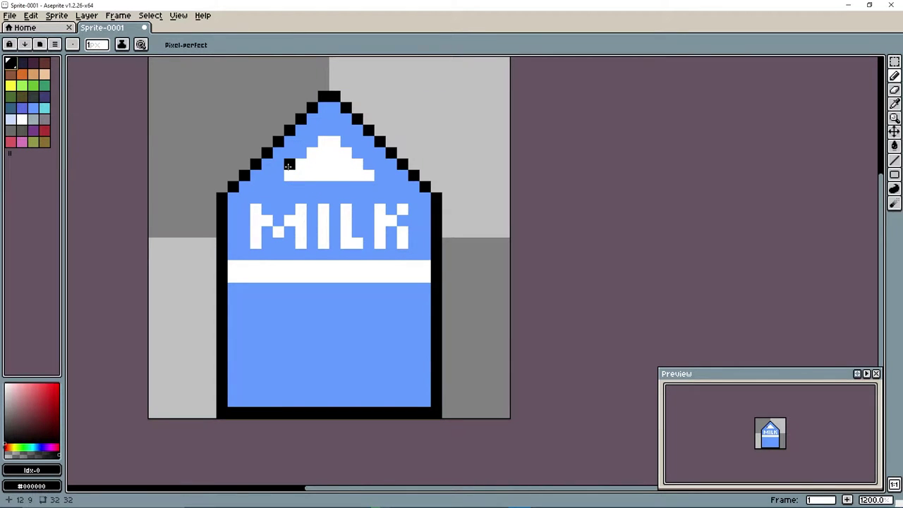
mouse_move(297, 155)
mouse_down()
mouse_move(356, 154)
mouse_move(328, 185)
mouse_move(262, 186)
mouse_up()
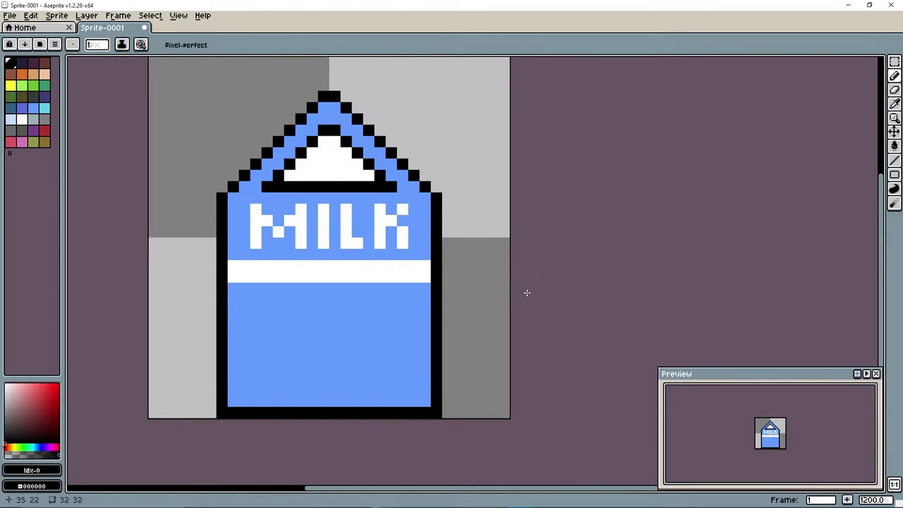
Save the sprite as Milk.aseprite and return to Unity.
key(ctrl+s)
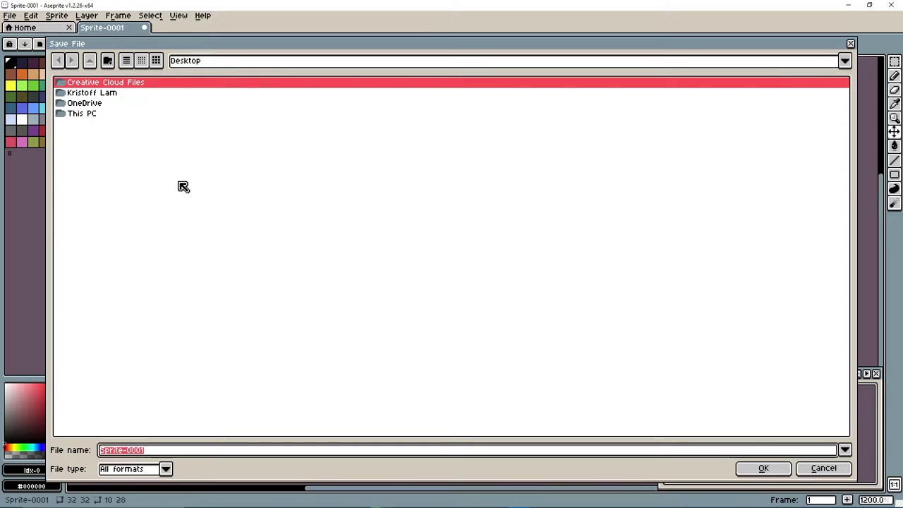
text(Milk)
key(Return)
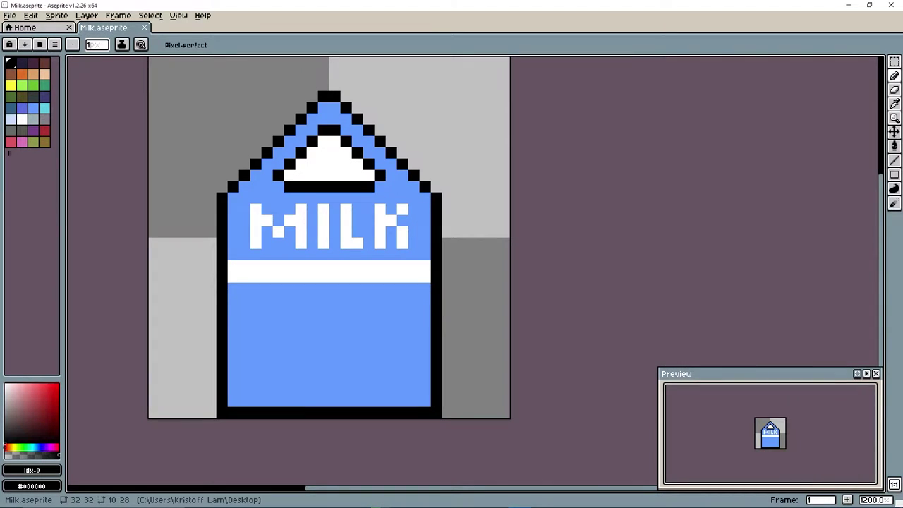
key(alt+Tab)
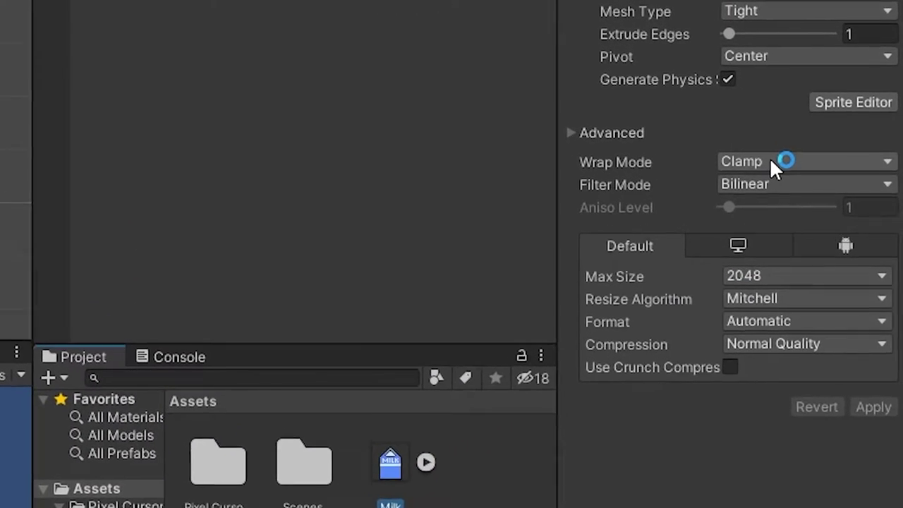
Set the Milk texture's Filter Mode to Point (no filter) and Texture Type to Cursor, and apply.
click(780, 185)
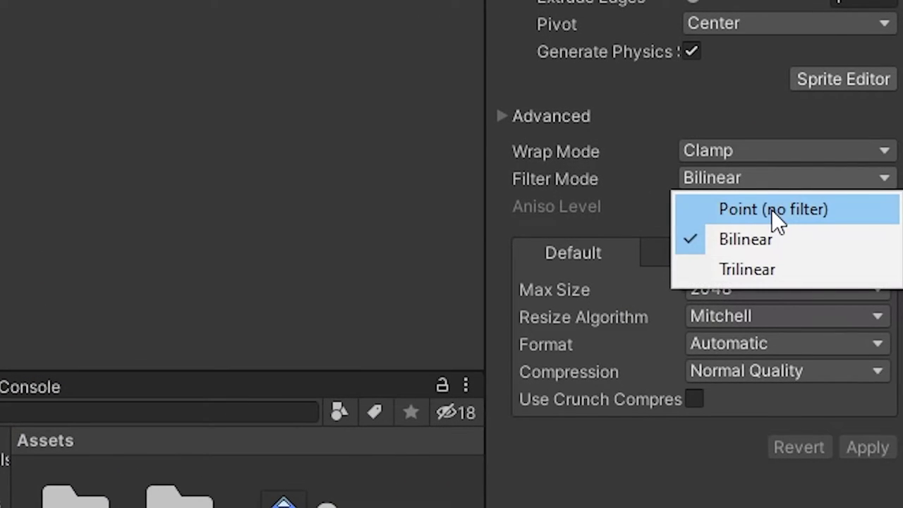
click(771, 209)
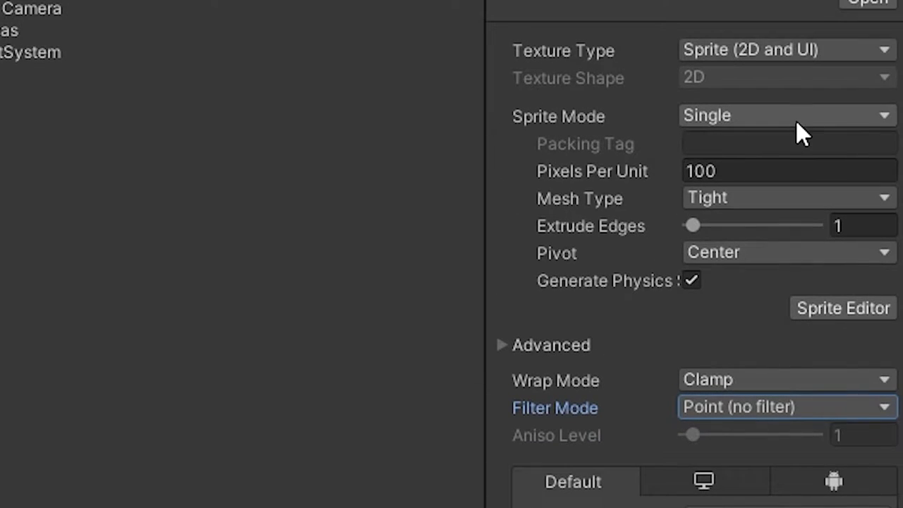
click(849, 51)
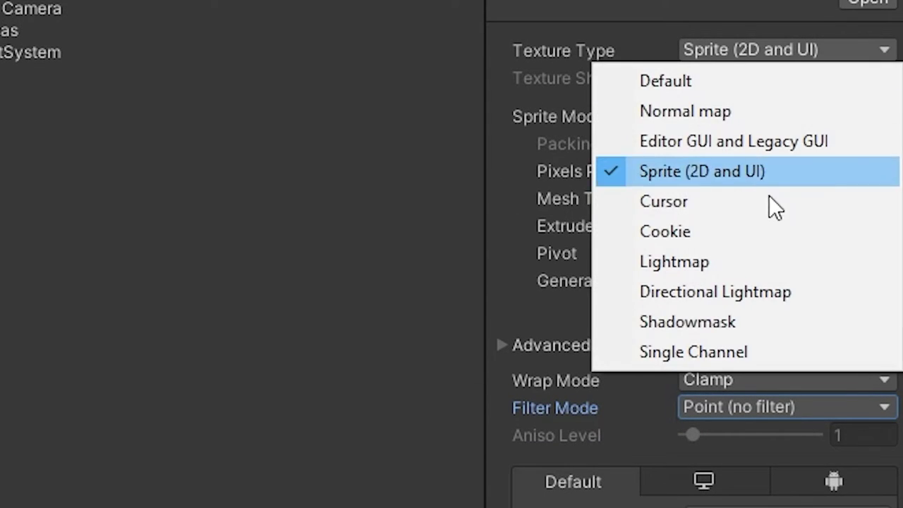
click(772, 202)
click(868, 455)
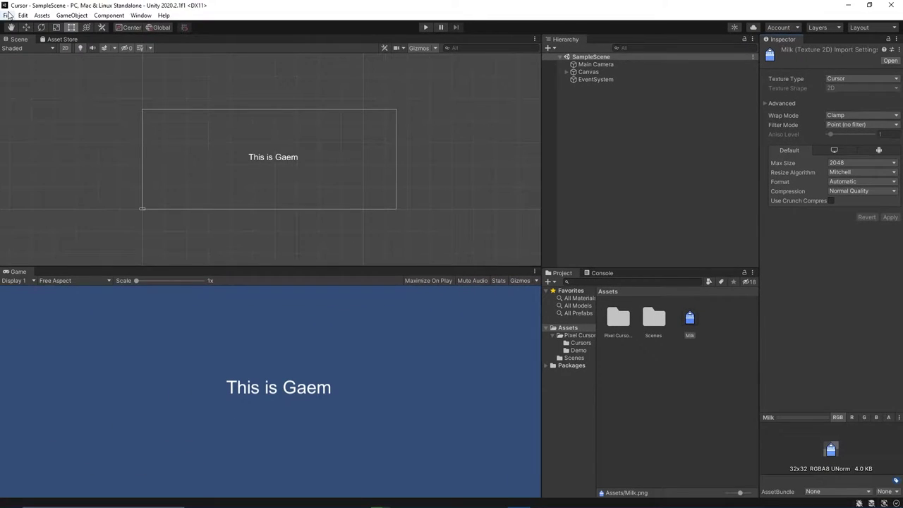
click(581, 343)
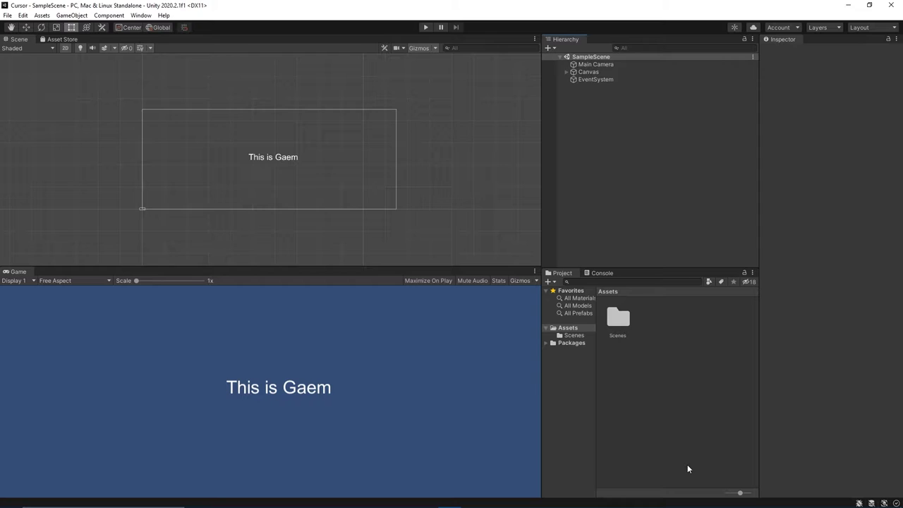
Open the Asset Store from the Window menu, loading assetstore.unity.com in the browser.
click(142, 15)
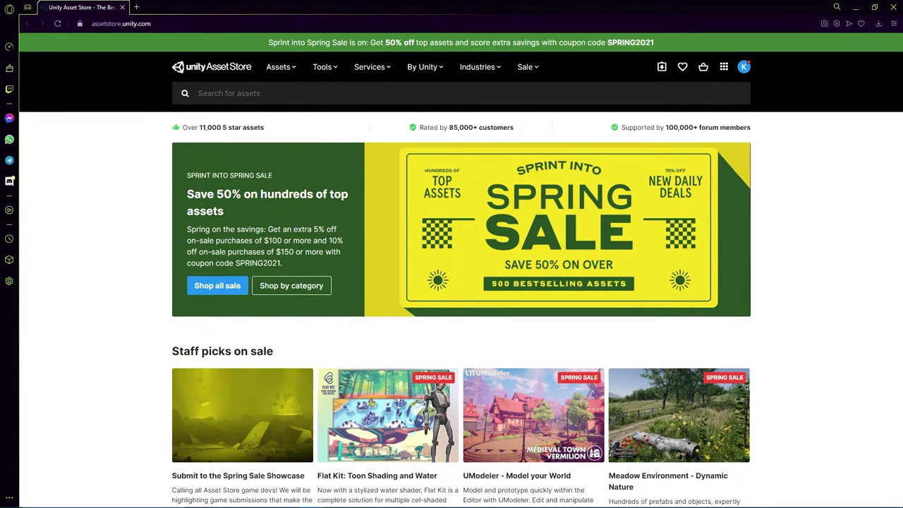
Rerun the 'cursors' search on the Asset Store and scroll through the results.
click(240, 99)
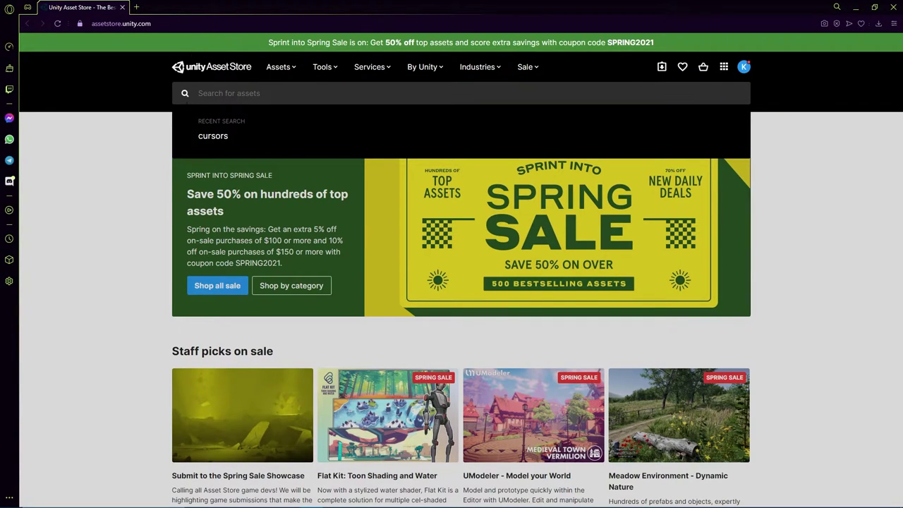
click(225, 143)
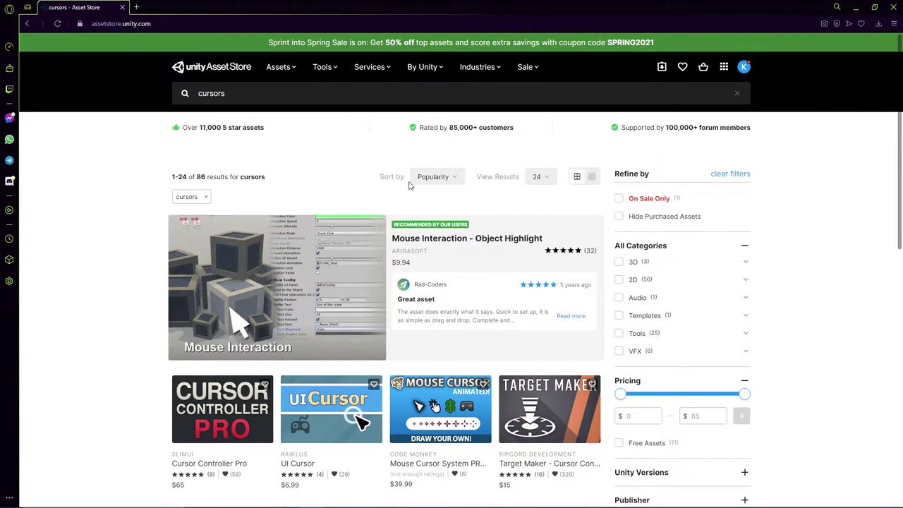
scroll(409, 185, down, 3)
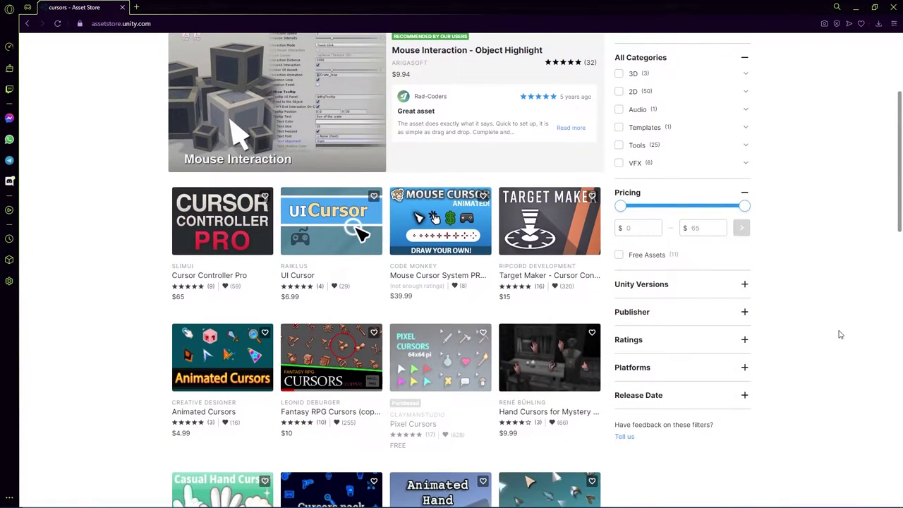
scroll(841, 334, down, 1)
scroll(840, 335, down, 5)
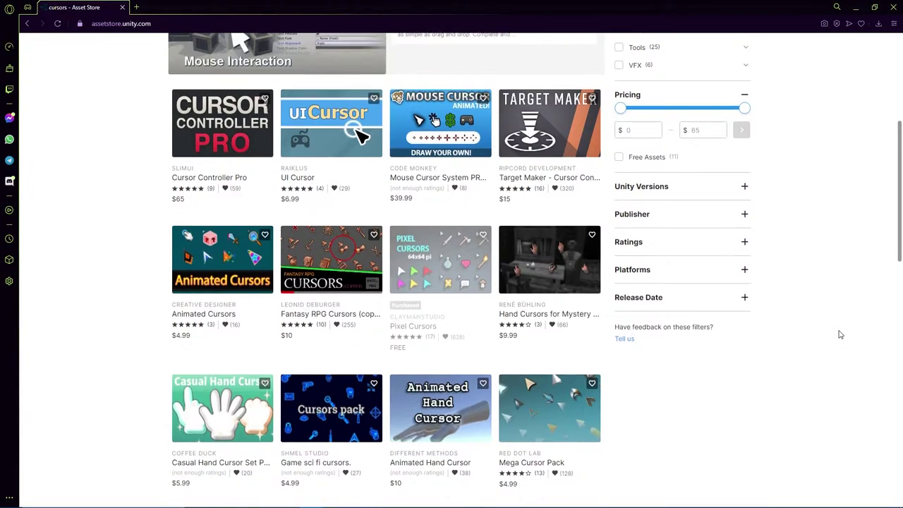
scroll(840, 334, down, 2)
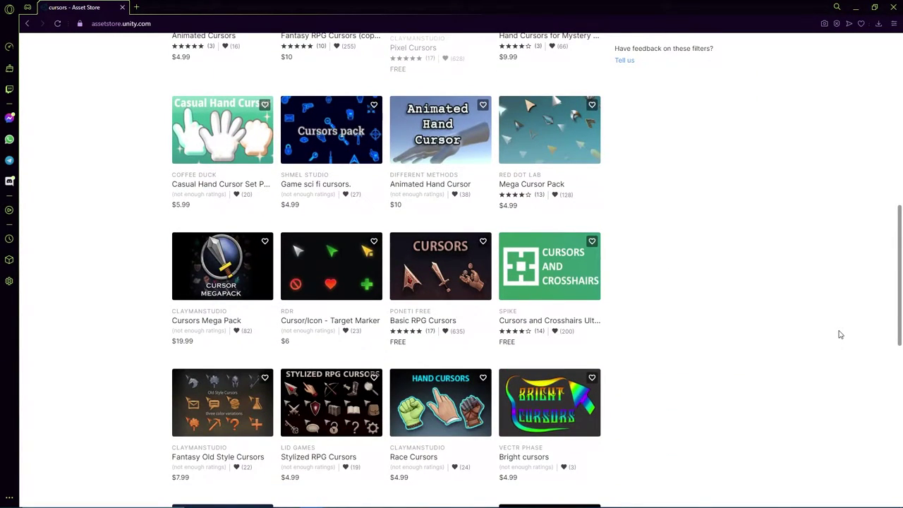
scroll(841, 335, up, 1)
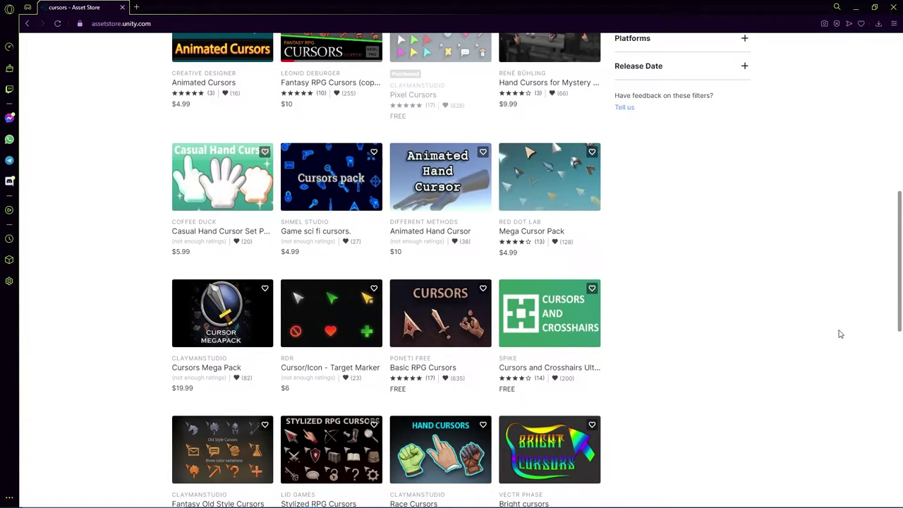
scroll(840, 335, up, 6)
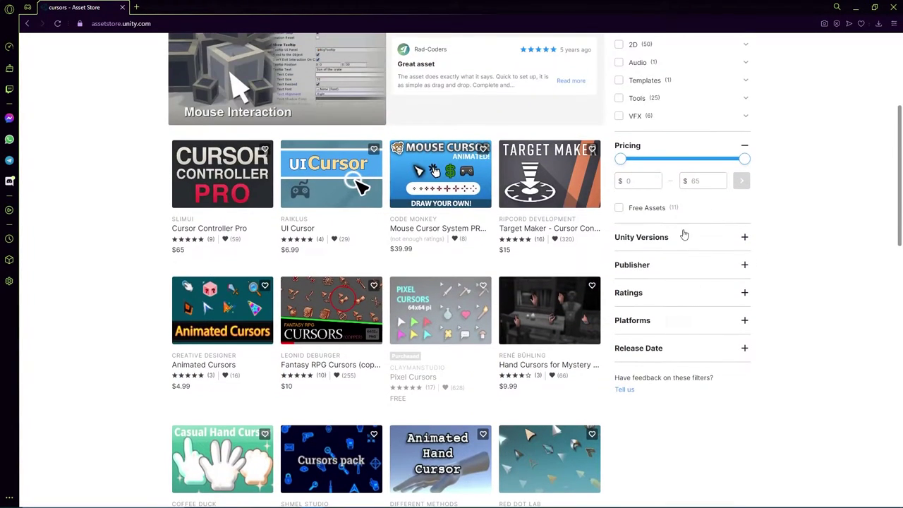
Apply the Free Assets pricing filter and browse the free cursor results.
mouse_move(596, 204)
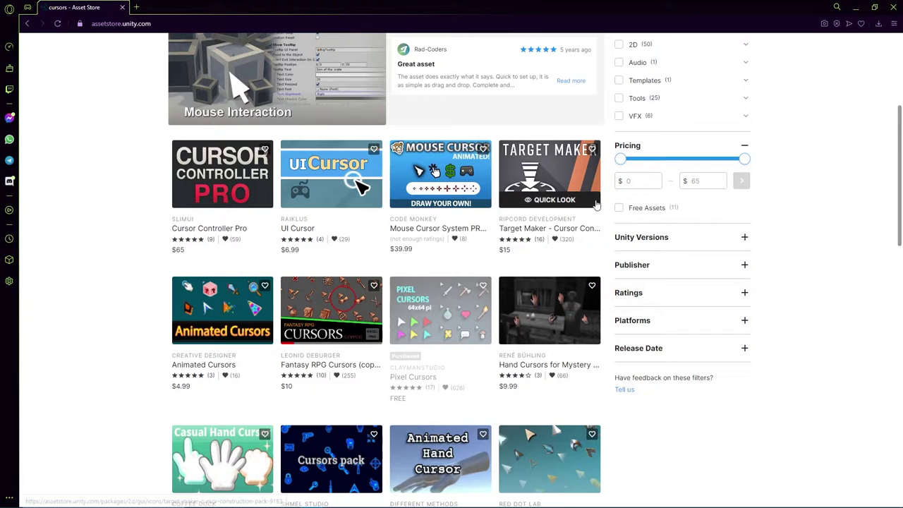
click(619, 209)
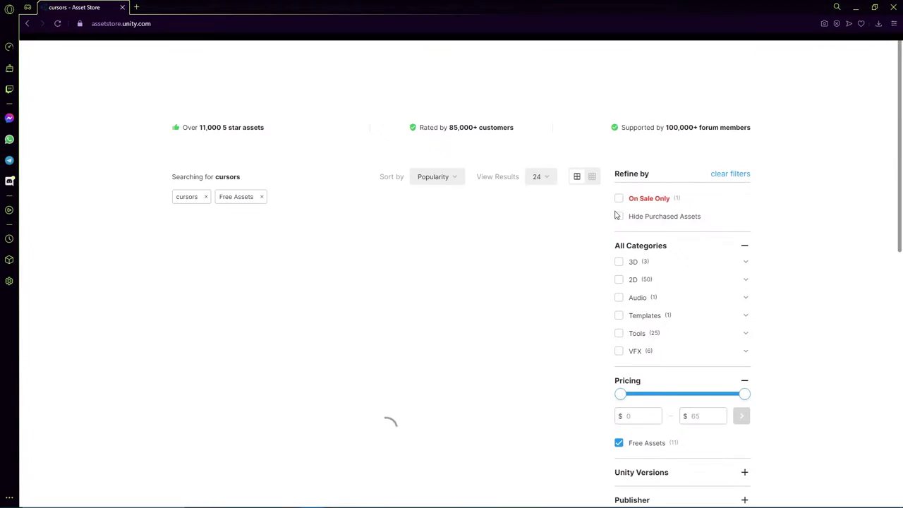
scroll(498, 226, down, 3)
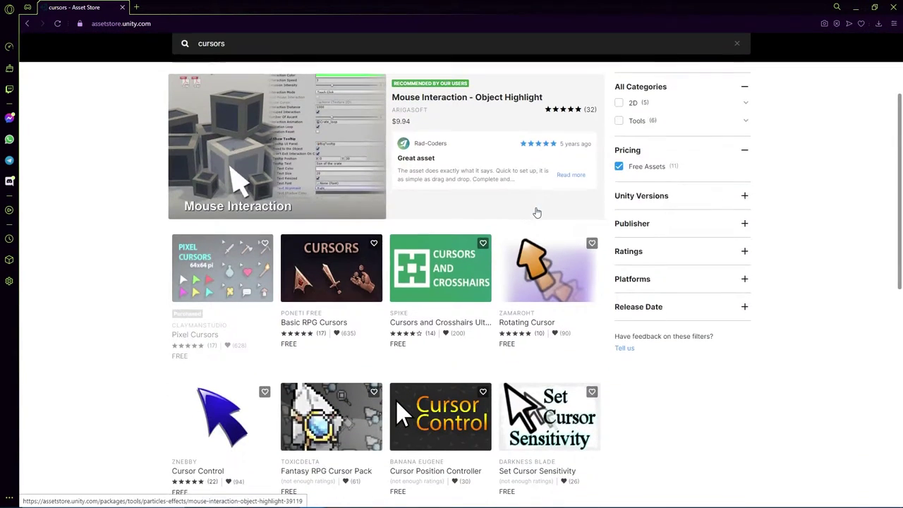
mouse_move(541, 385)
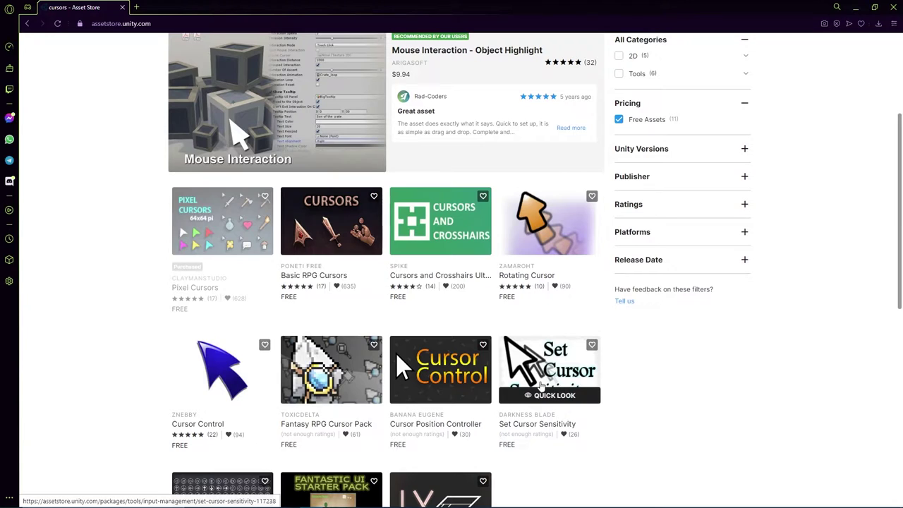
scroll(425, 340, down, 2)
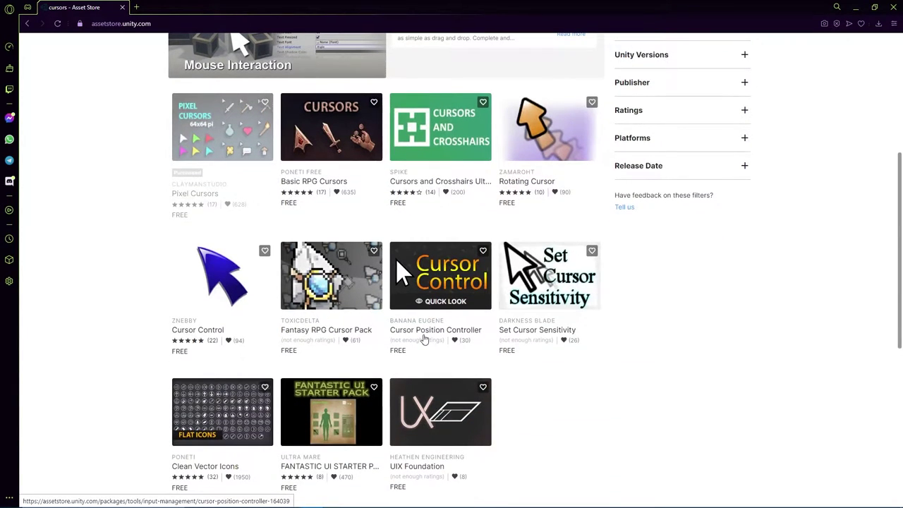
scroll(424, 339, up, 3)
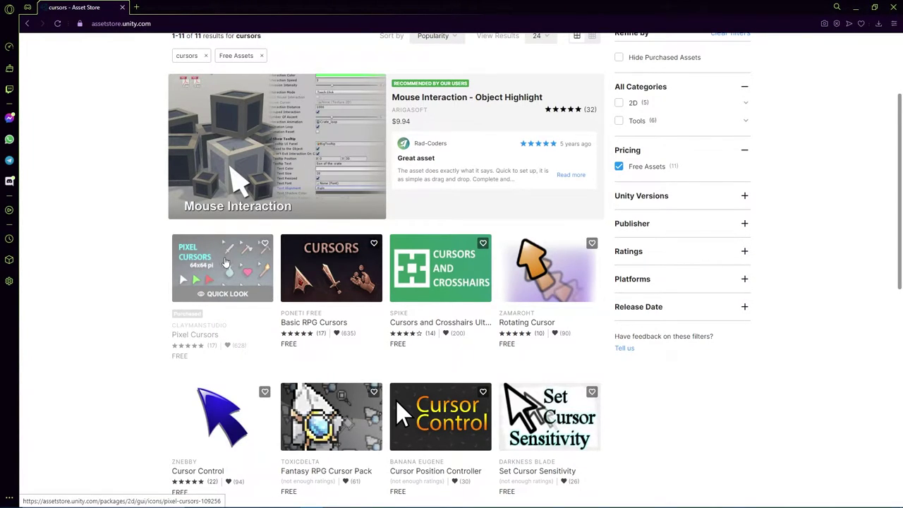
Open the Pixel Cursors asset page and send it to Unity with Open in Unity.
click(224, 247)
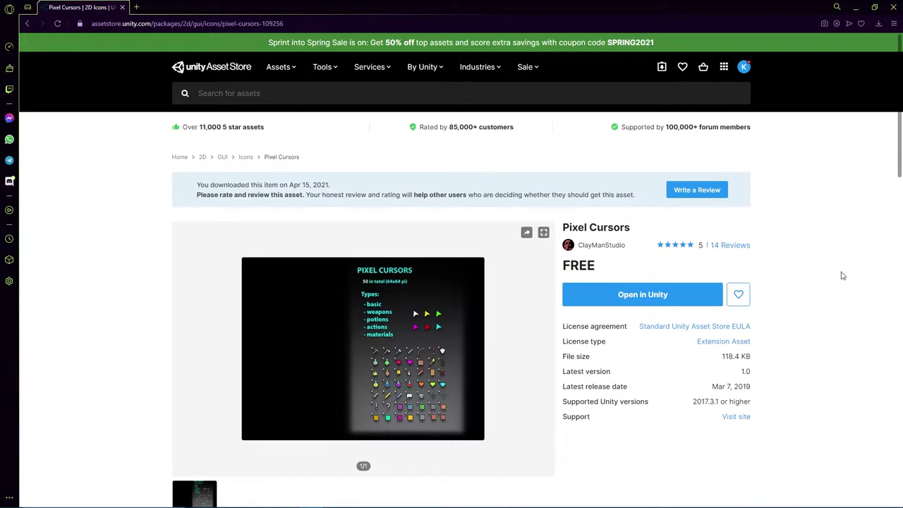
click(666, 294)
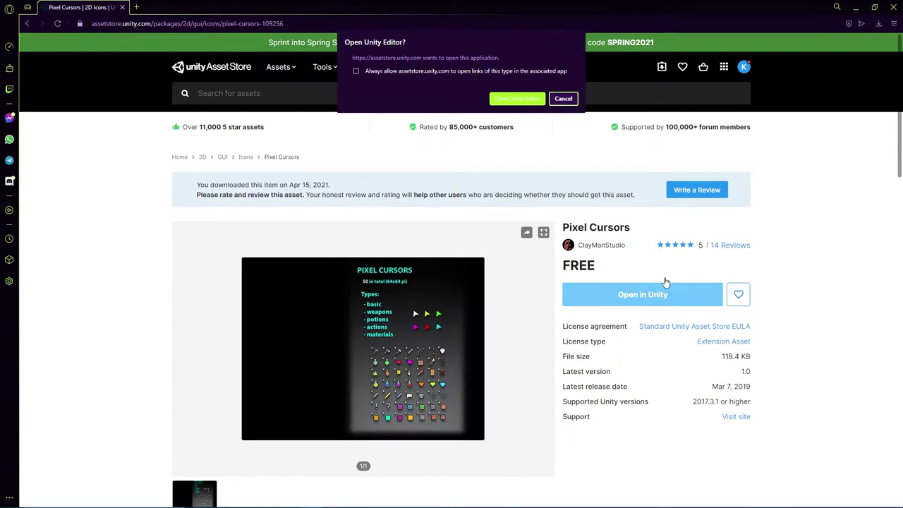
click(515, 99)
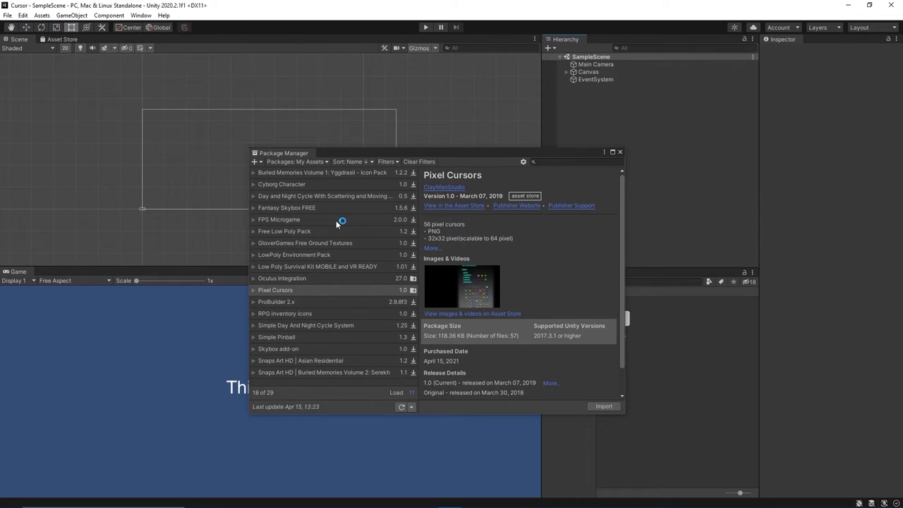
Close the Package Manager and reopen it via Window > Package Manager.
click(620, 153)
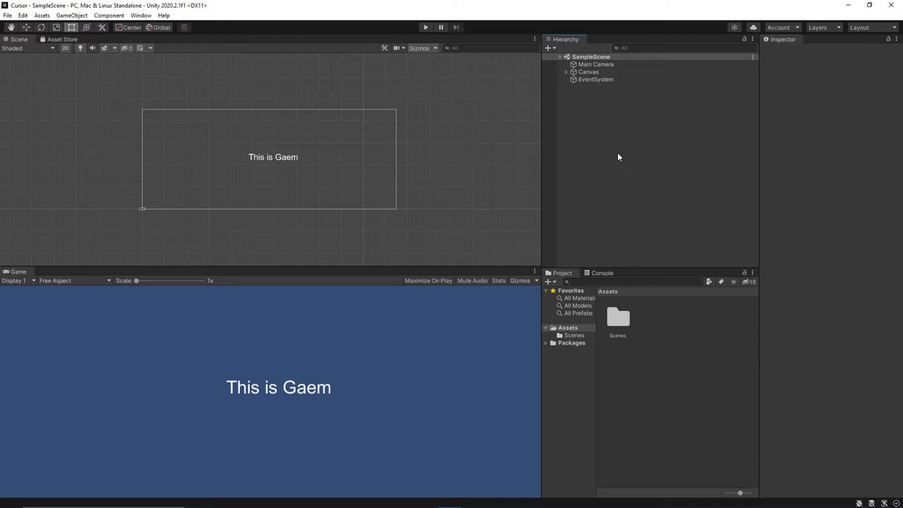
click(141, 15)
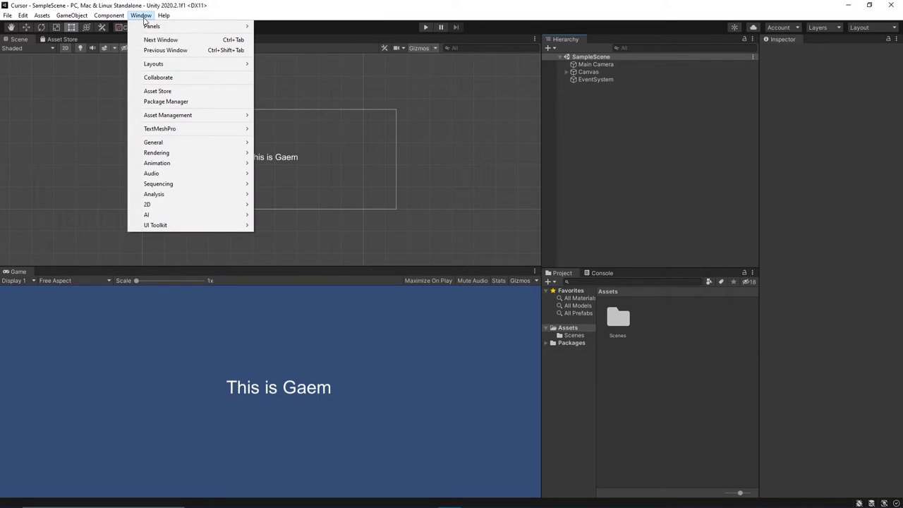
click(165, 102)
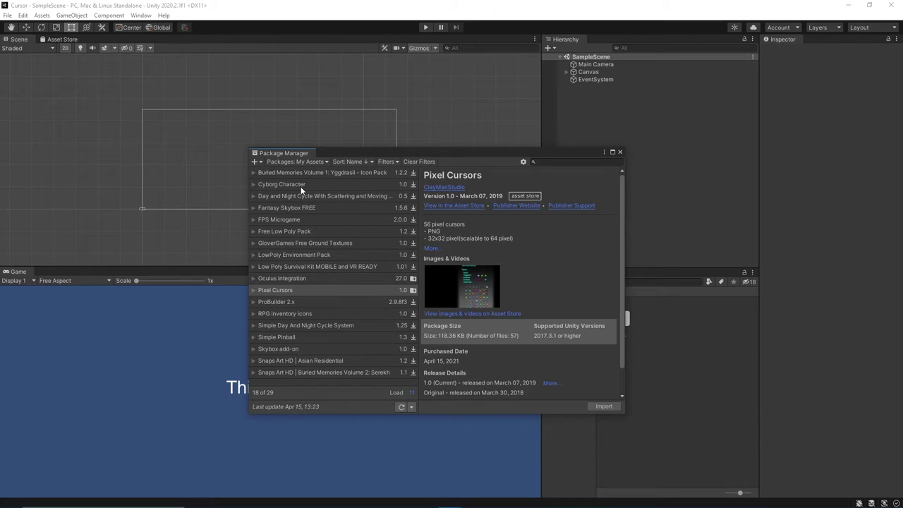
Keep Packages: My Assets, refresh the list, and import all Pixel Cursors files.
click(308, 163)
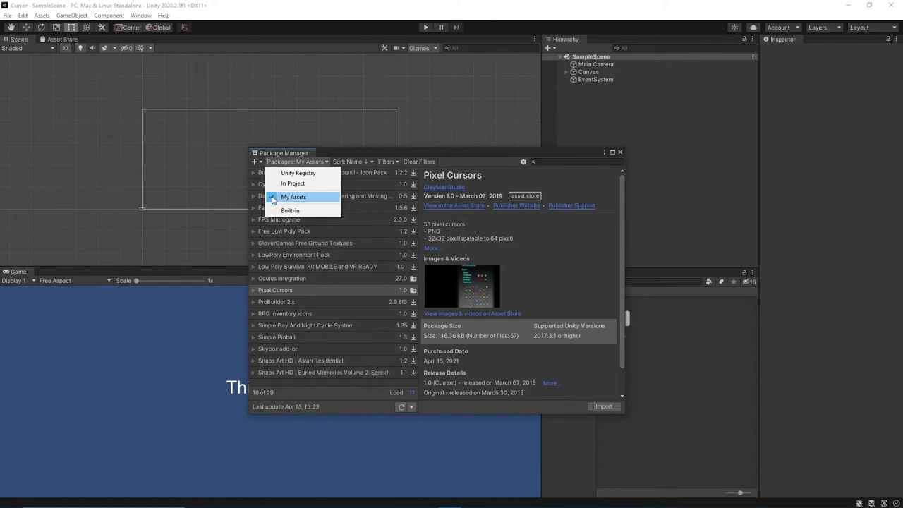
click(292, 196)
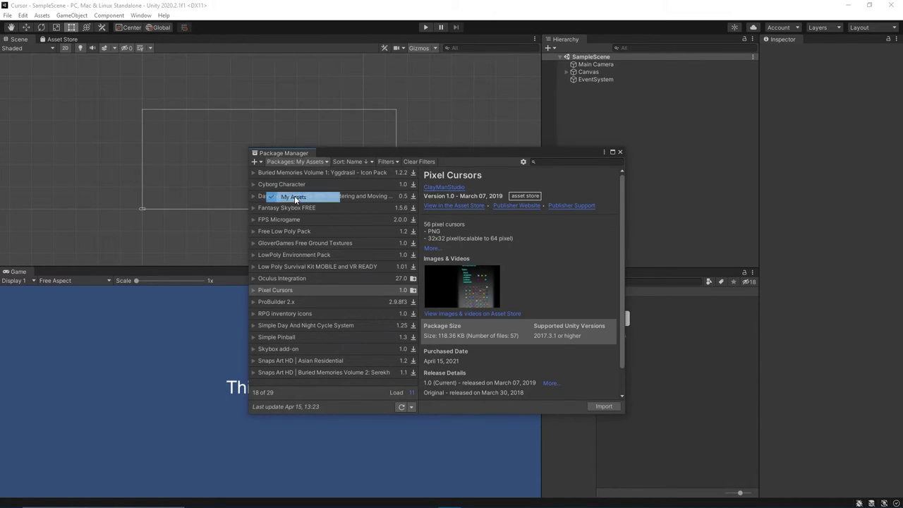
click(401, 408)
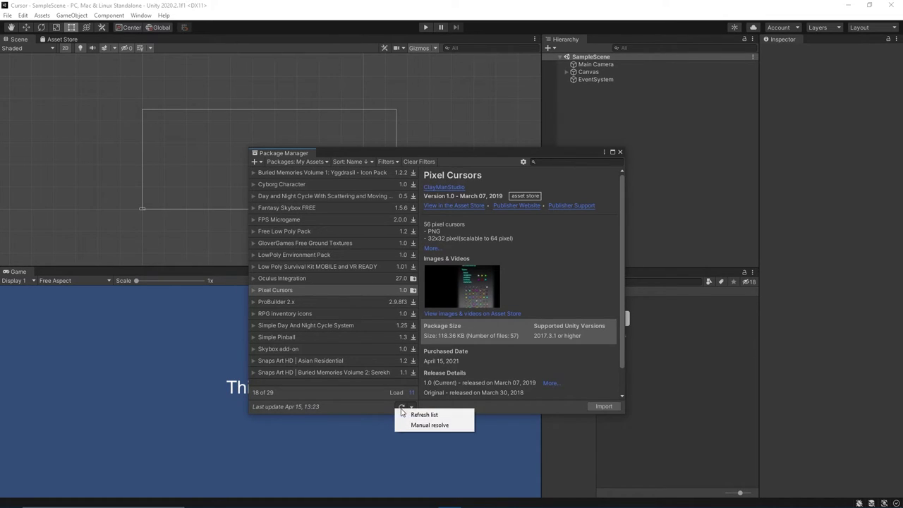
click(422, 415)
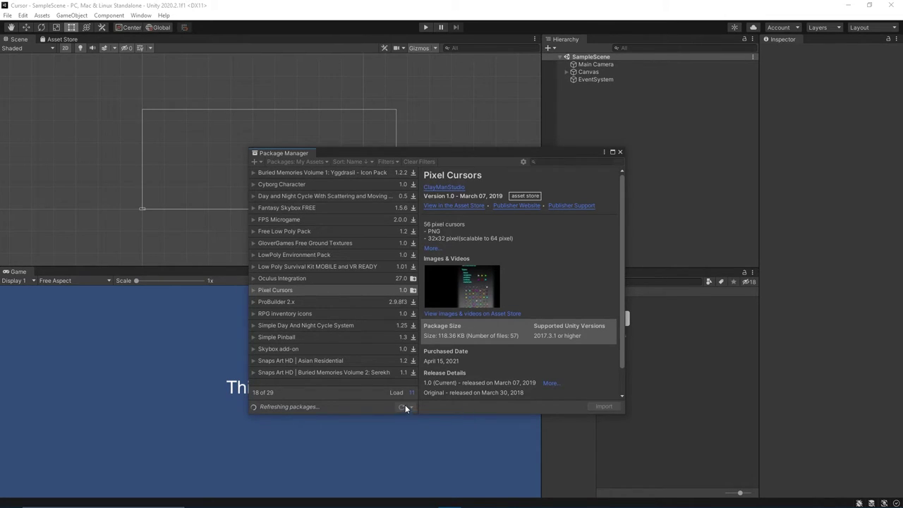
scroll(326, 416, down, 10)
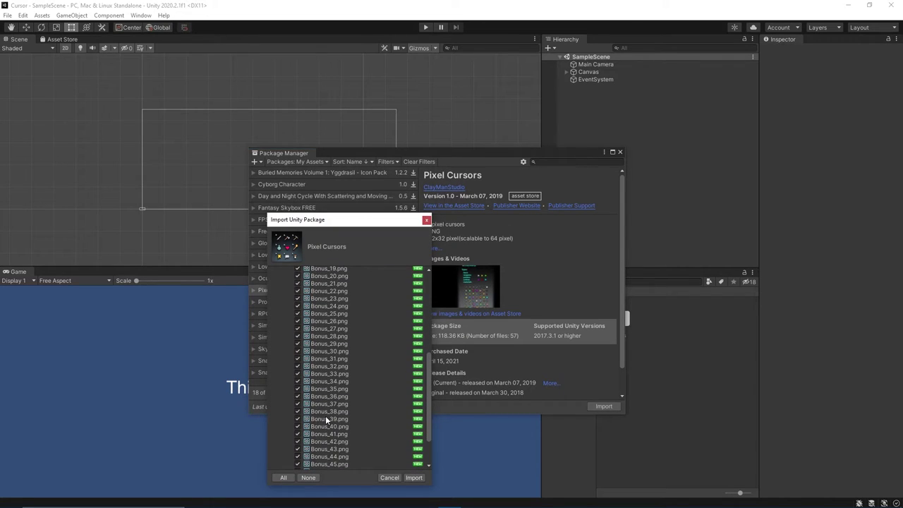
scroll(339, 404, up, 10)
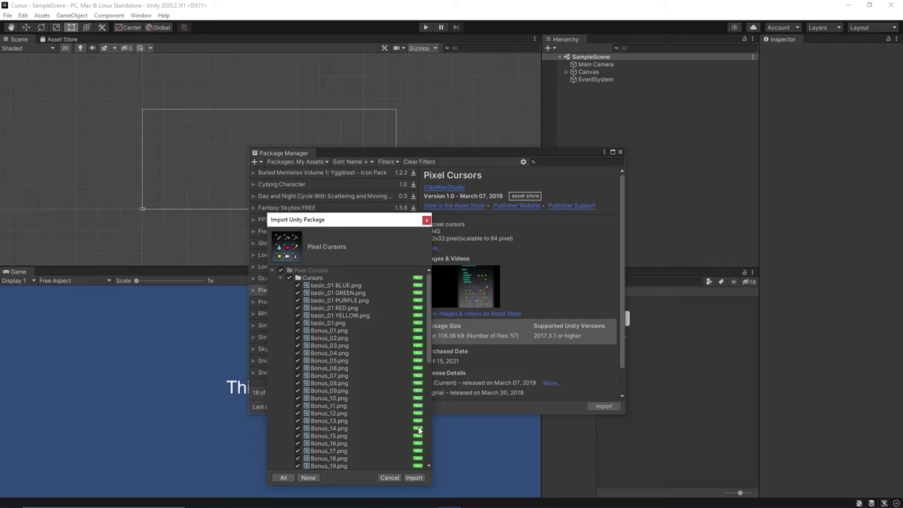
click(413, 477)
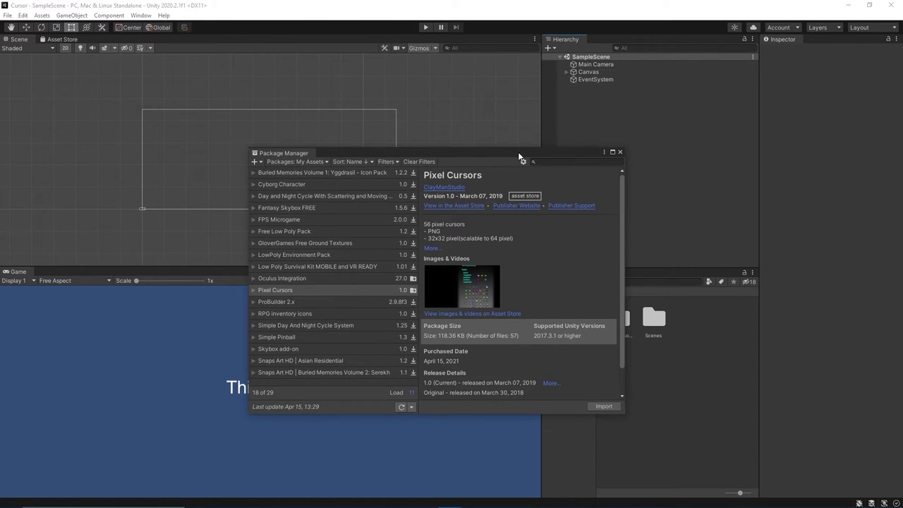
Close the Package Manager and browse the Pixel Cursors Demo and Cursors folders.
drag(520, 154, 430, 155)
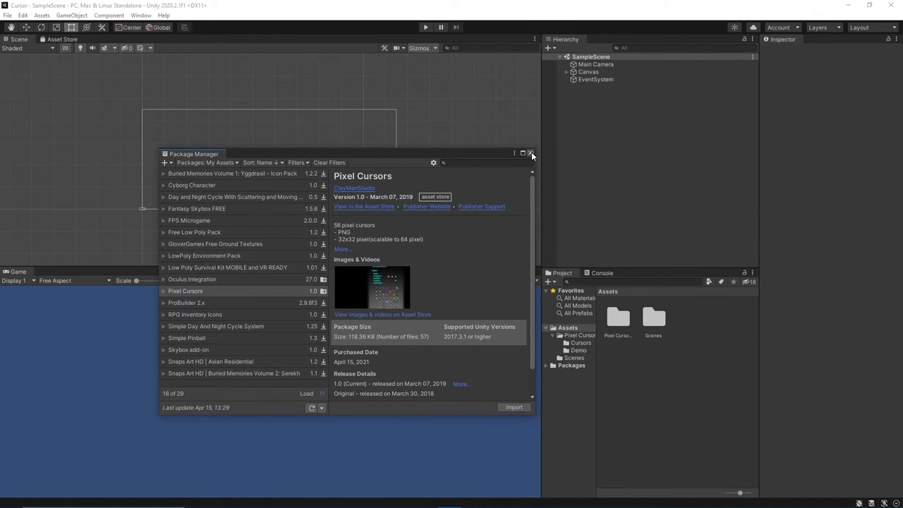
click(531, 153)
double_click(624, 321)
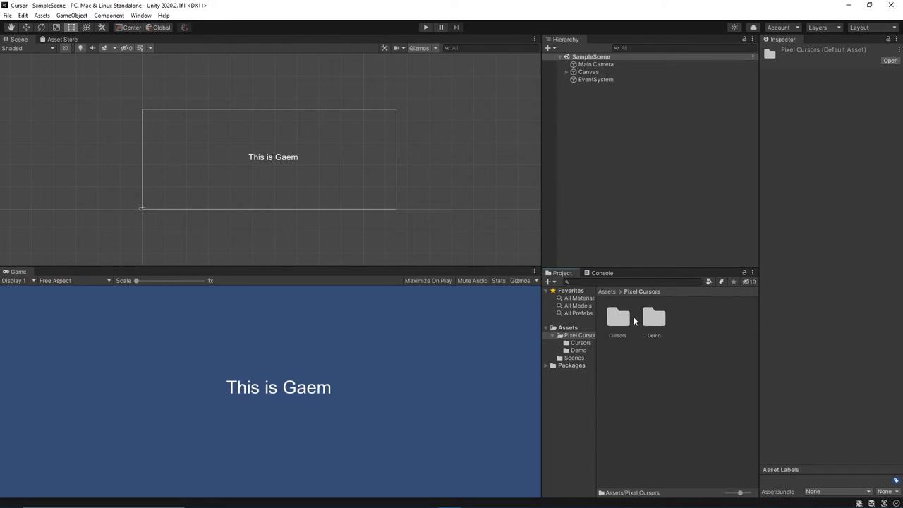
double_click(653, 319)
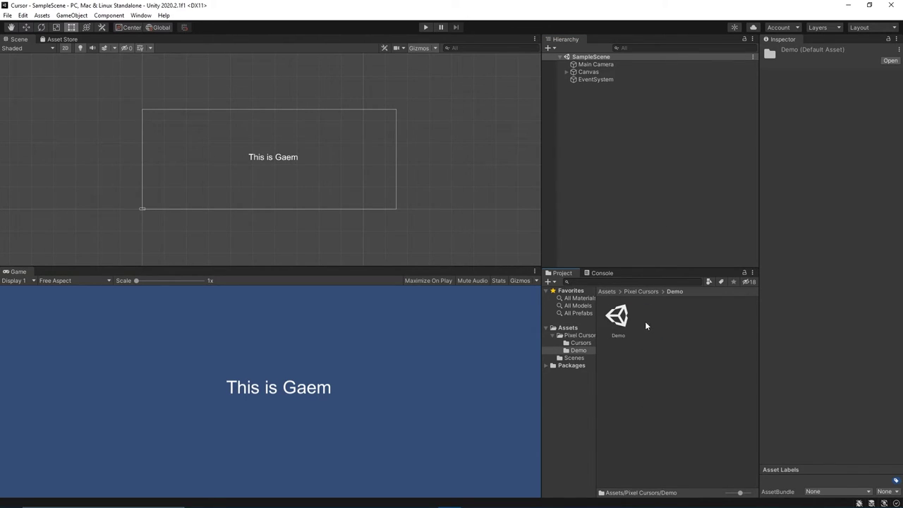
click(586, 343)
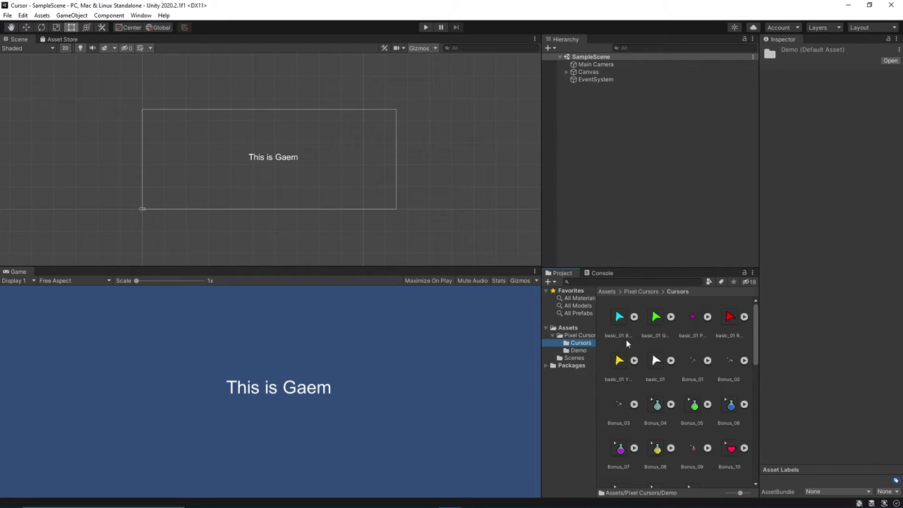
scroll(707, 398, down, 3)
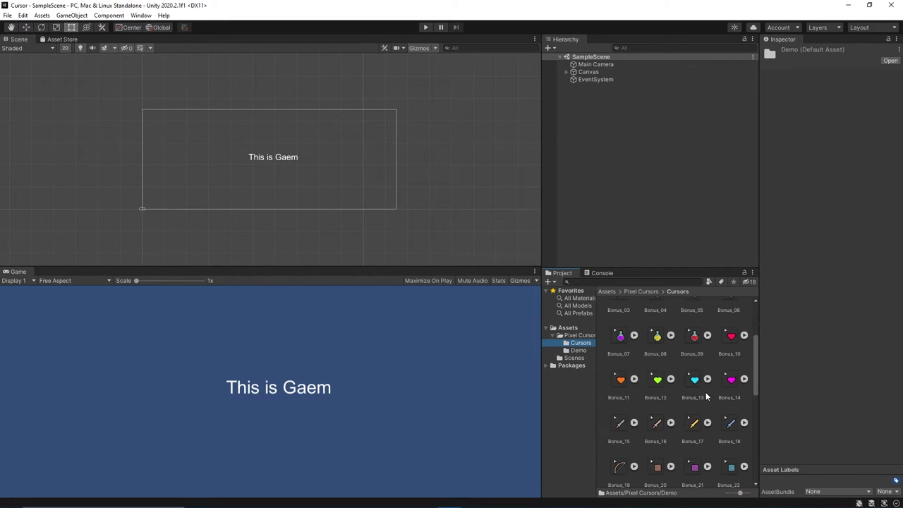
click(578, 350)
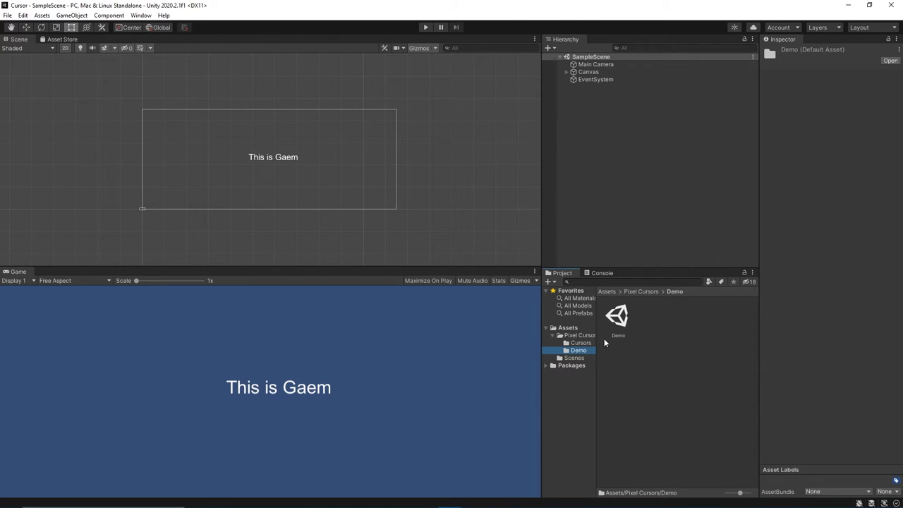
click(580, 343)
Scroll down the Cursors folder and select the Bonus_41 texture.
scroll(673, 416, down, 5)
scroll(673, 417, down, 2)
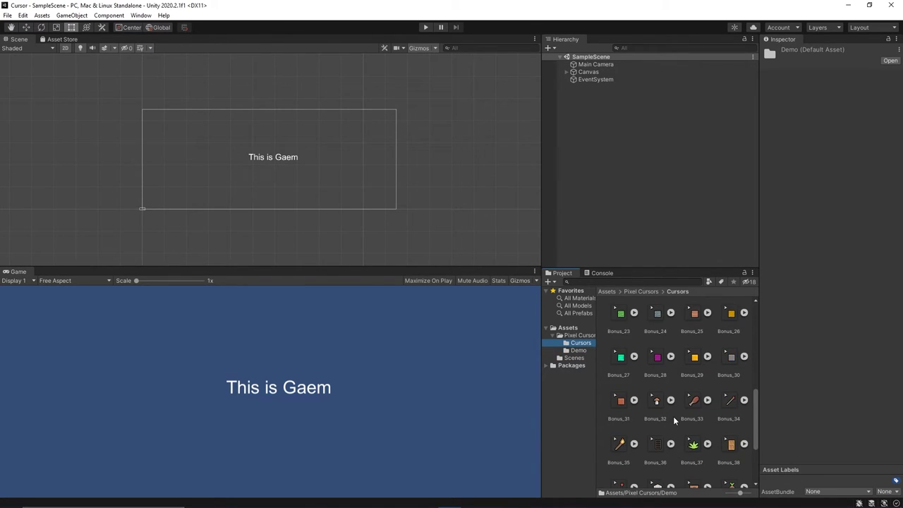
scroll(673, 416, down, 3)
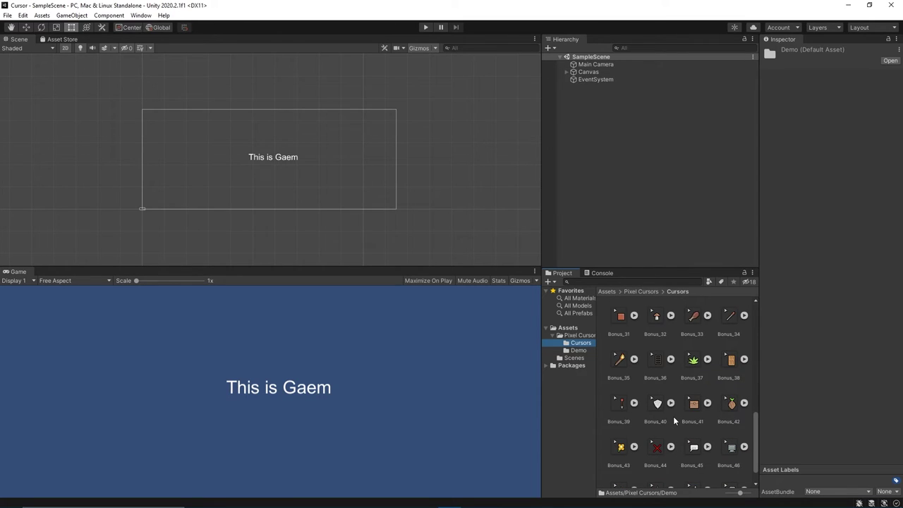
scroll(678, 407, down, 1)
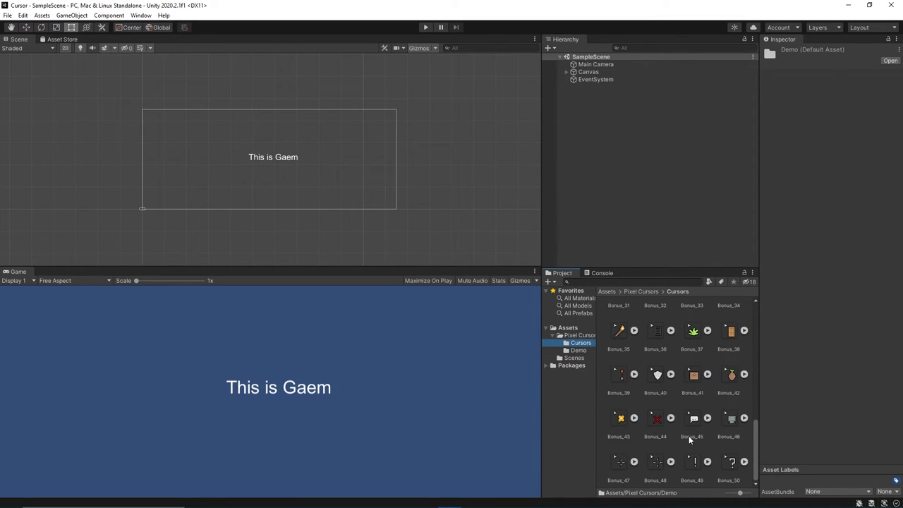
click(692, 378)
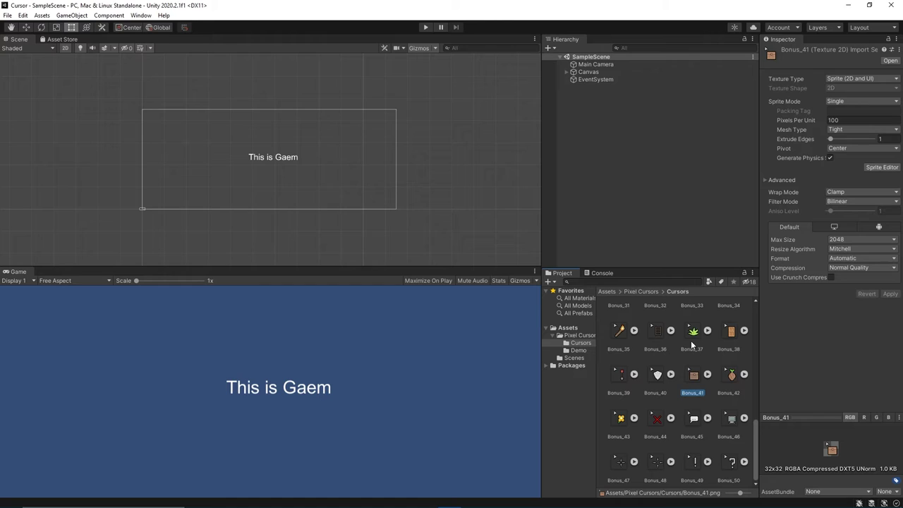
Change Bonus_41's Texture Type from Sprite (2D and UI) to Cursor.
click(862, 77)
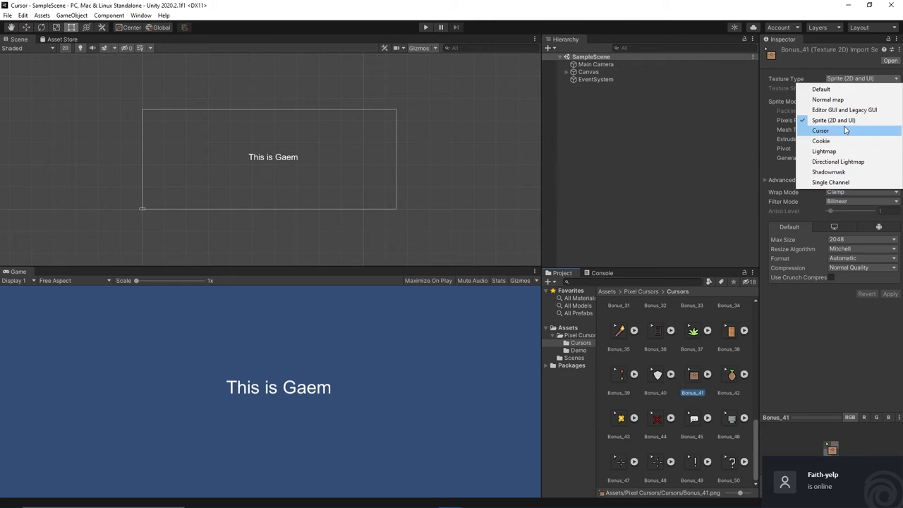
click(846, 130)
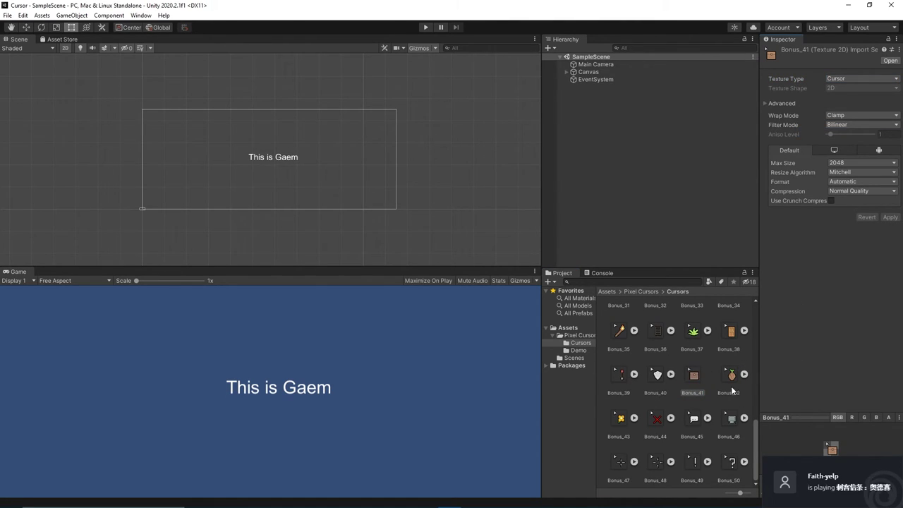
Search for 'bonus_41', assign it as the Player Default Cursor texture, and close Project Settings.
click(23, 17)
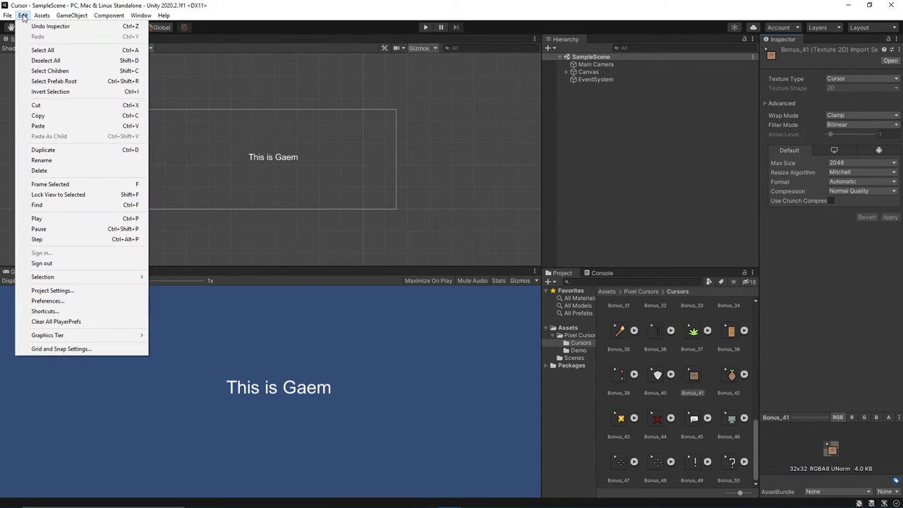
click(53, 291)
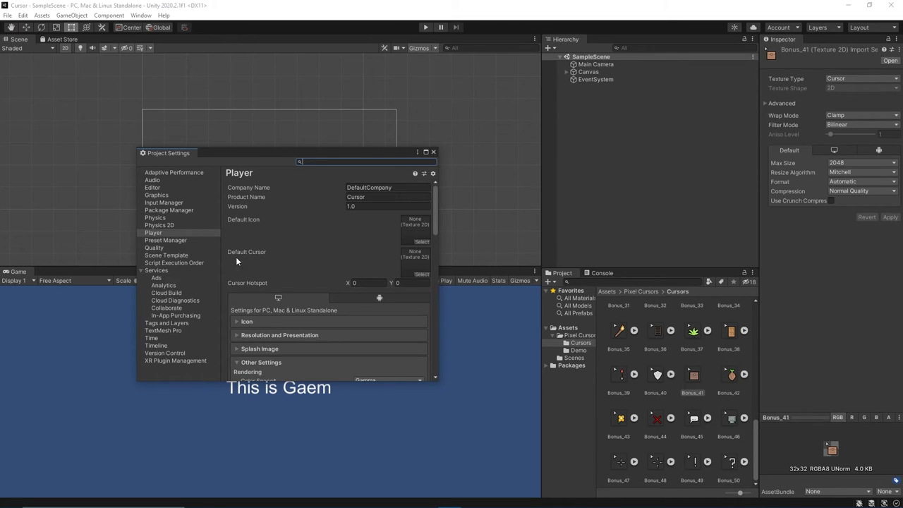
click(421, 274)
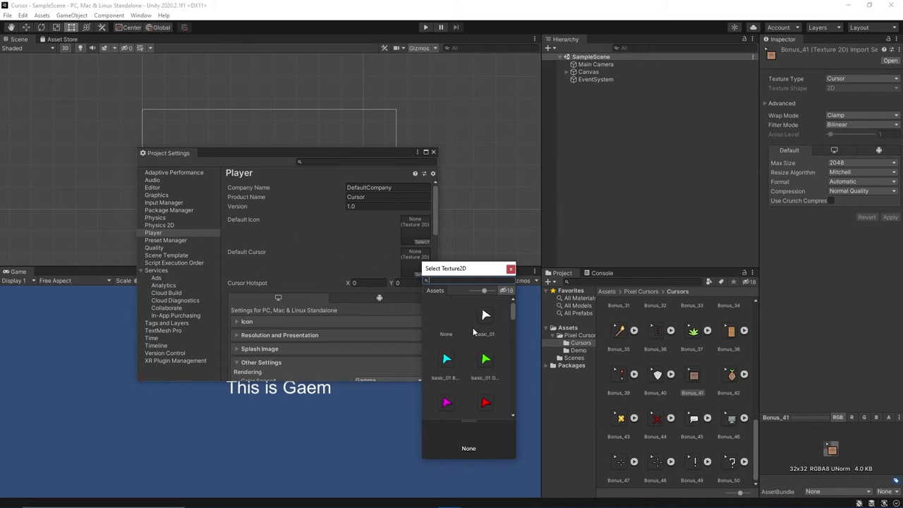
text(bonus)
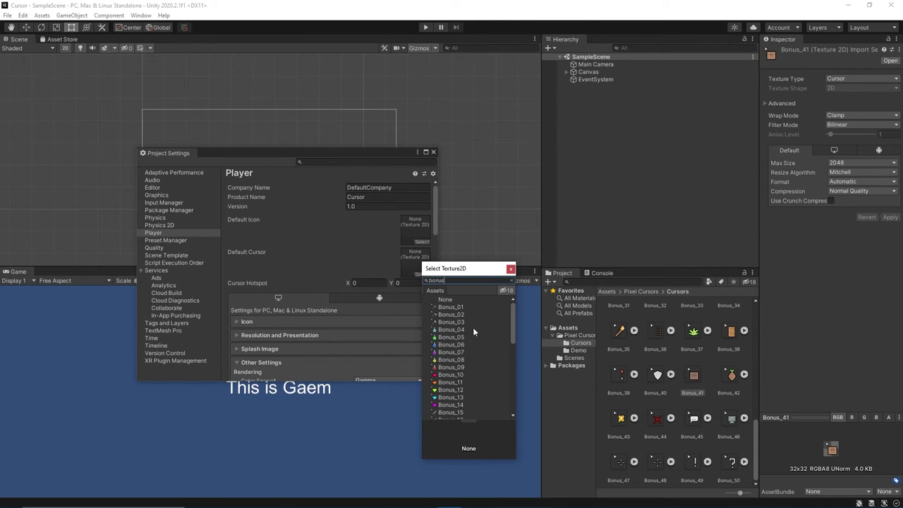
text(_41)
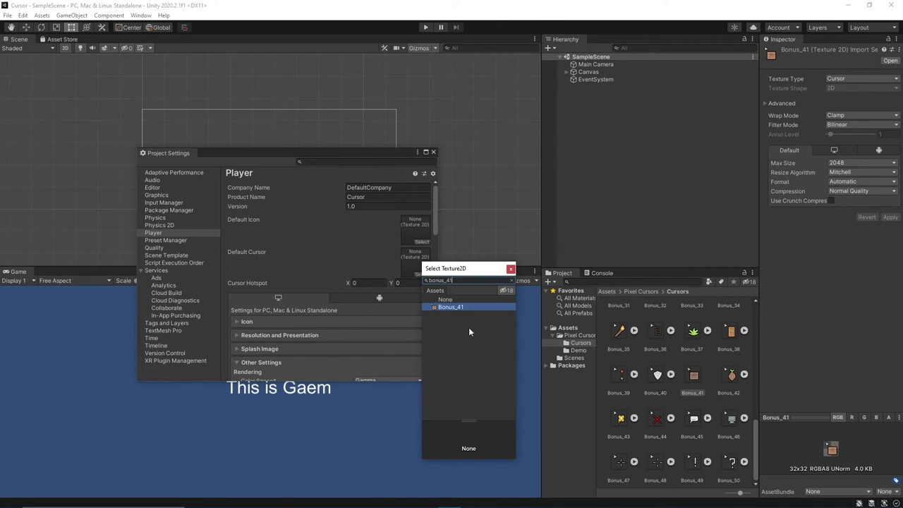
click(463, 308)
double_click(466, 308)
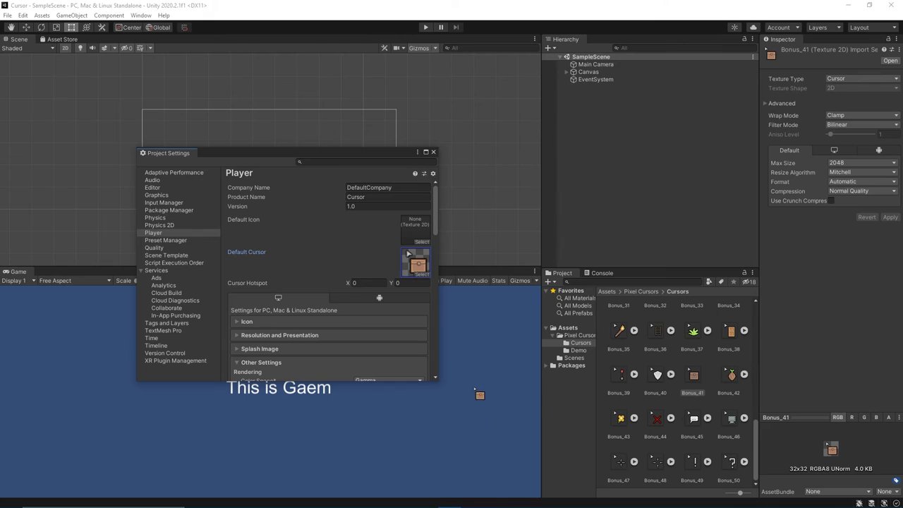
click(433, 152)
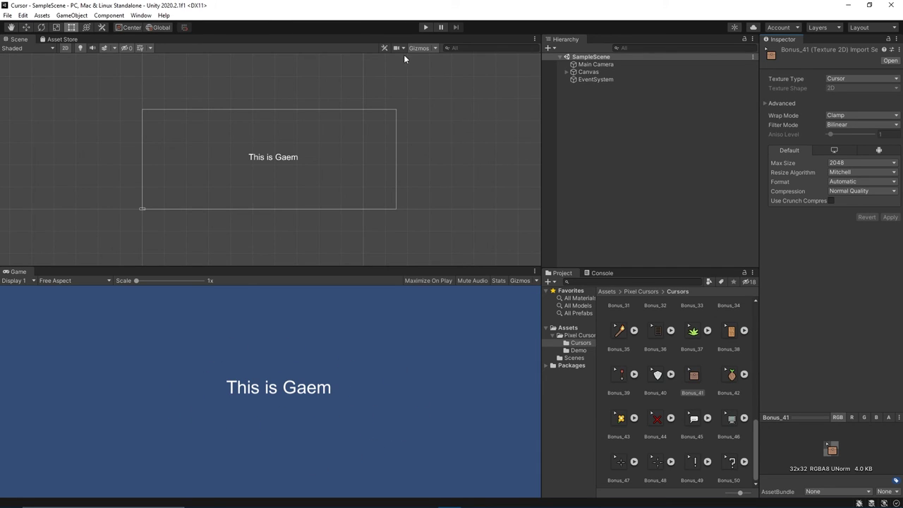
click(425, 28)
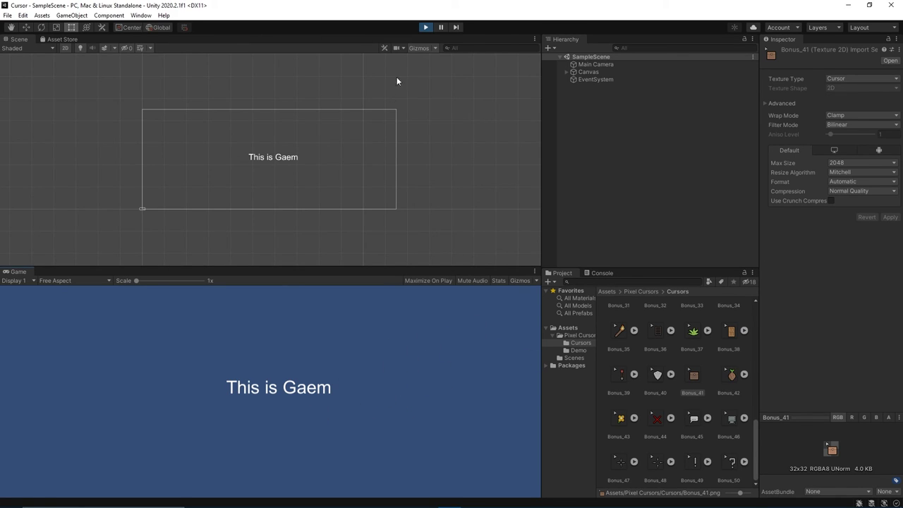
click(423, 30)
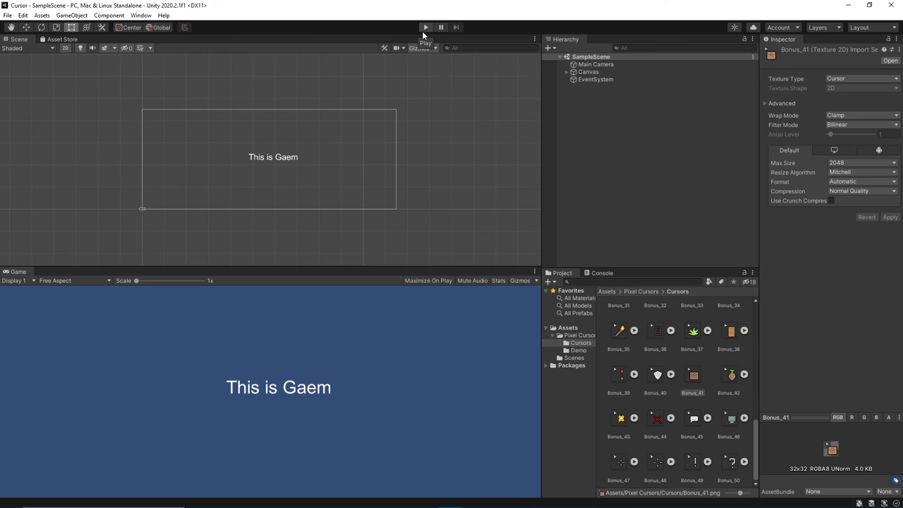